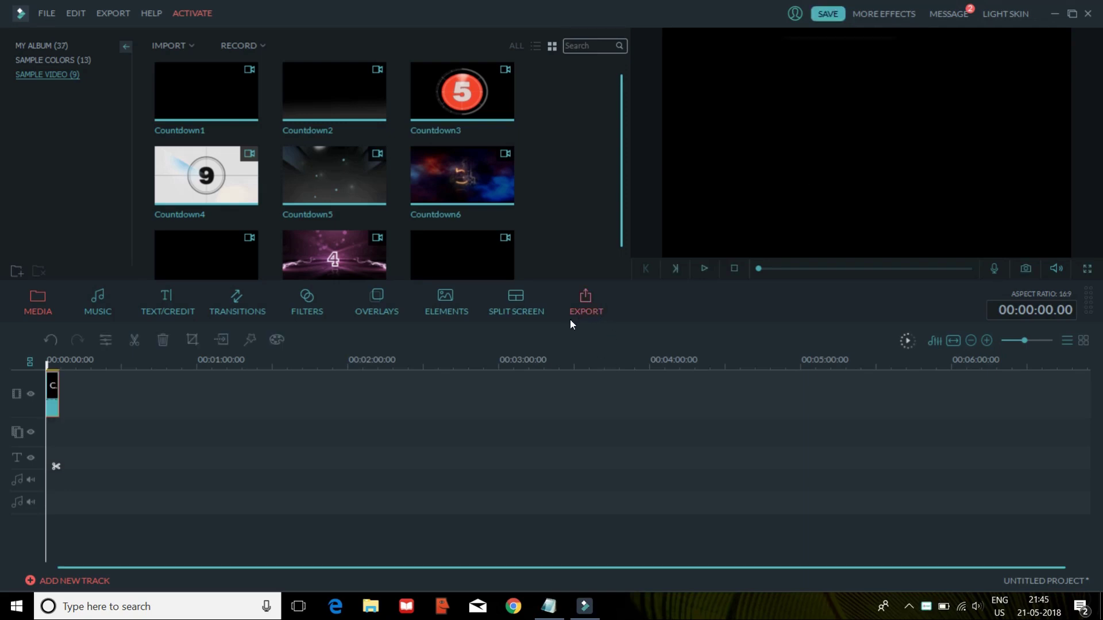
click(587, 313)
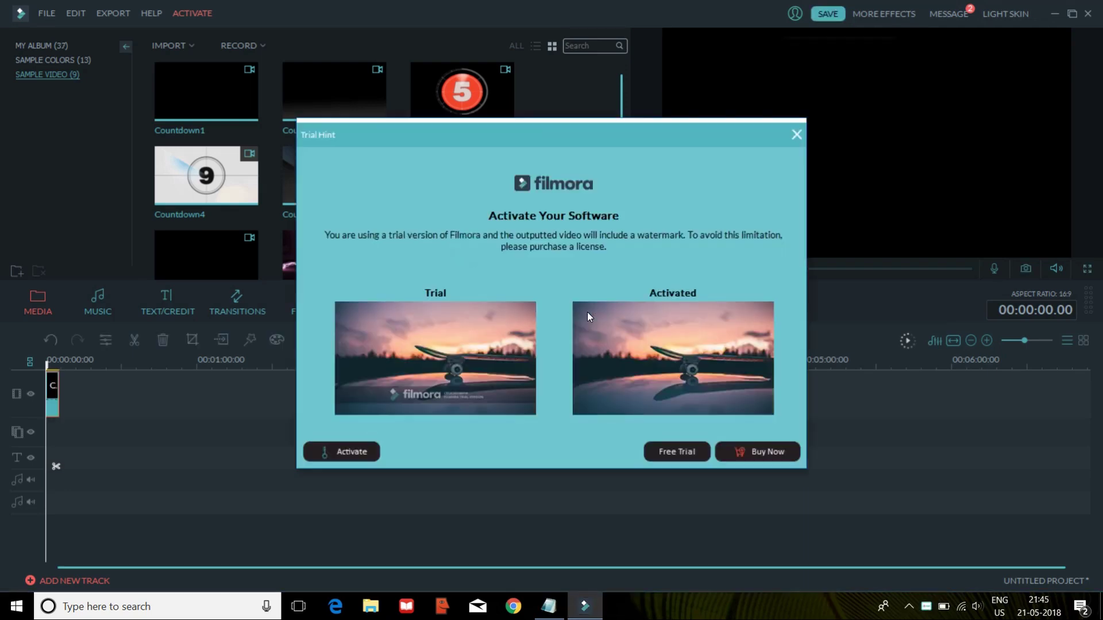
click(673, 454)
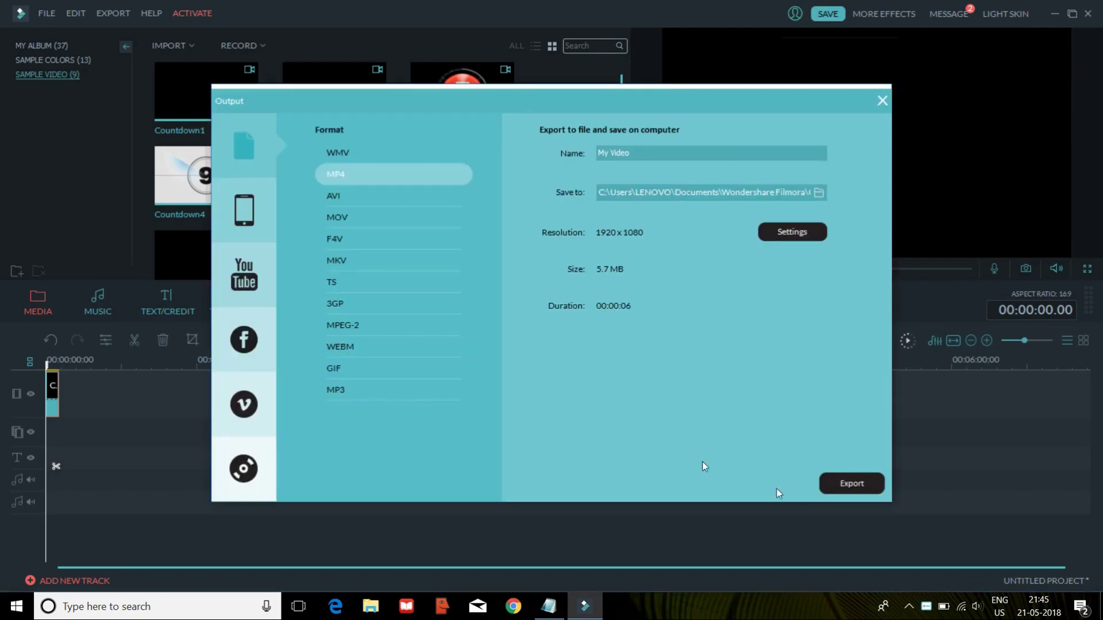
click(850, 483)
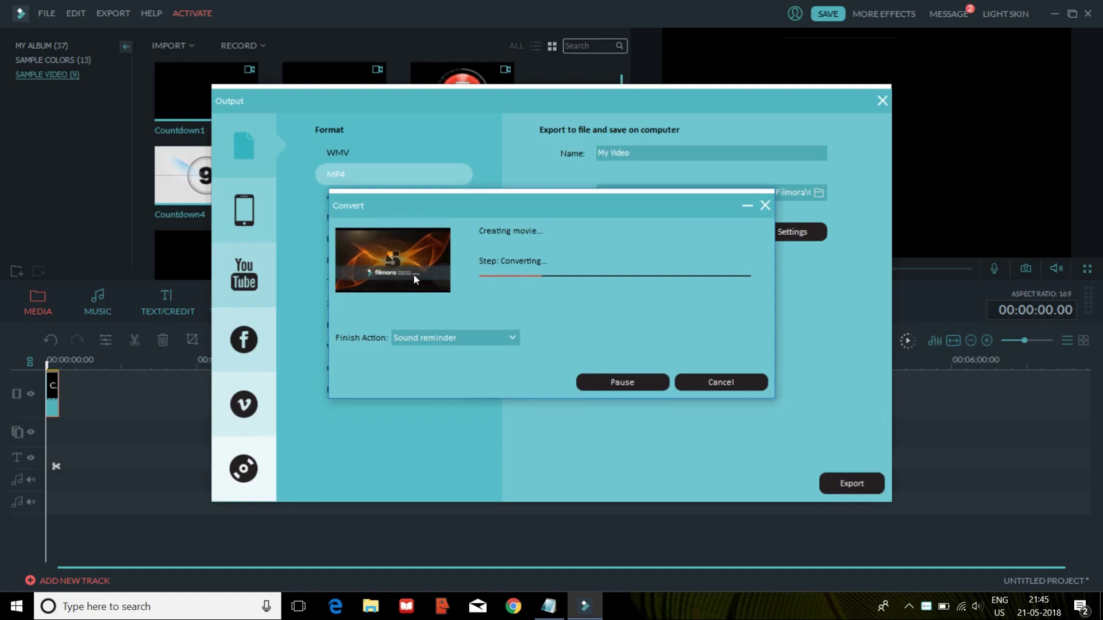
click(745, 385)
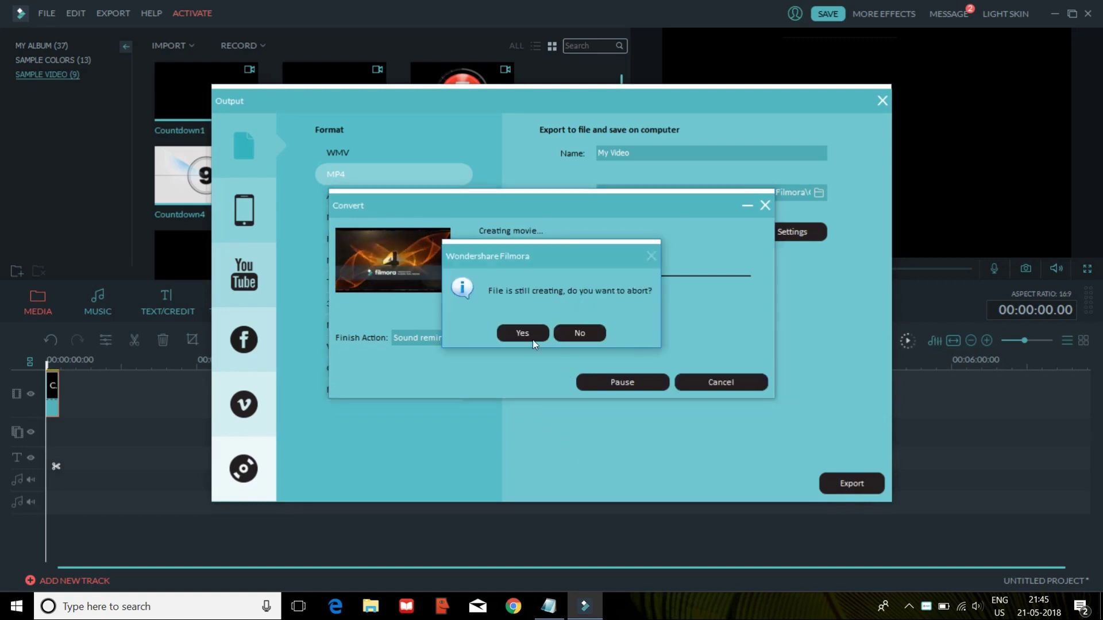
click(522, 333)
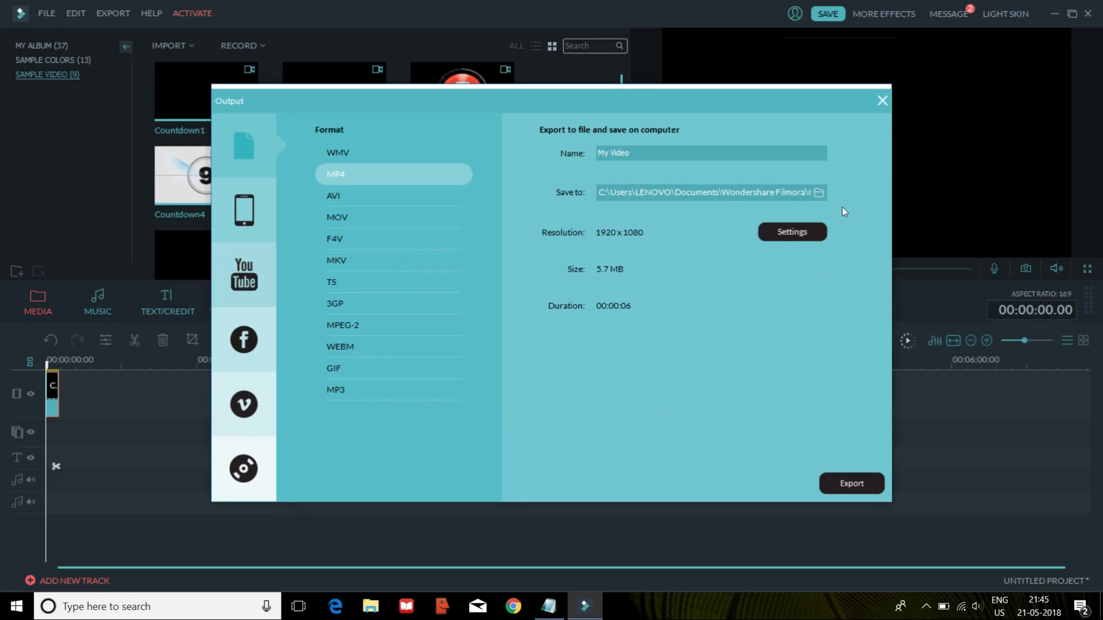
Close the export settings and open Filmora's activation-code form, with the Notepad licence list beside it
click(882, 102)
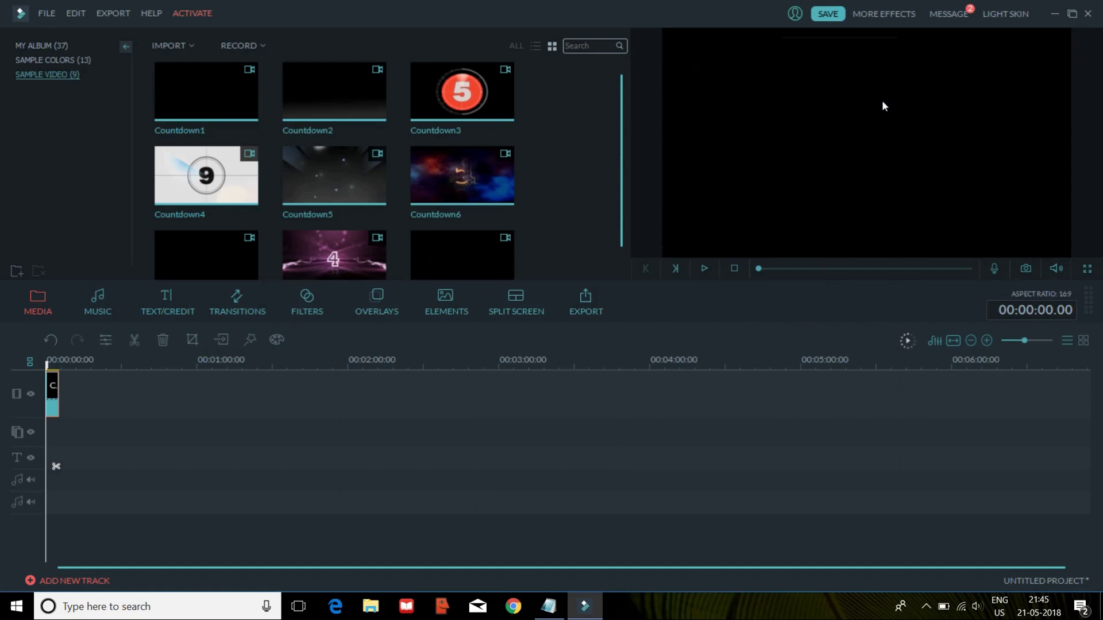
click(195, 15)
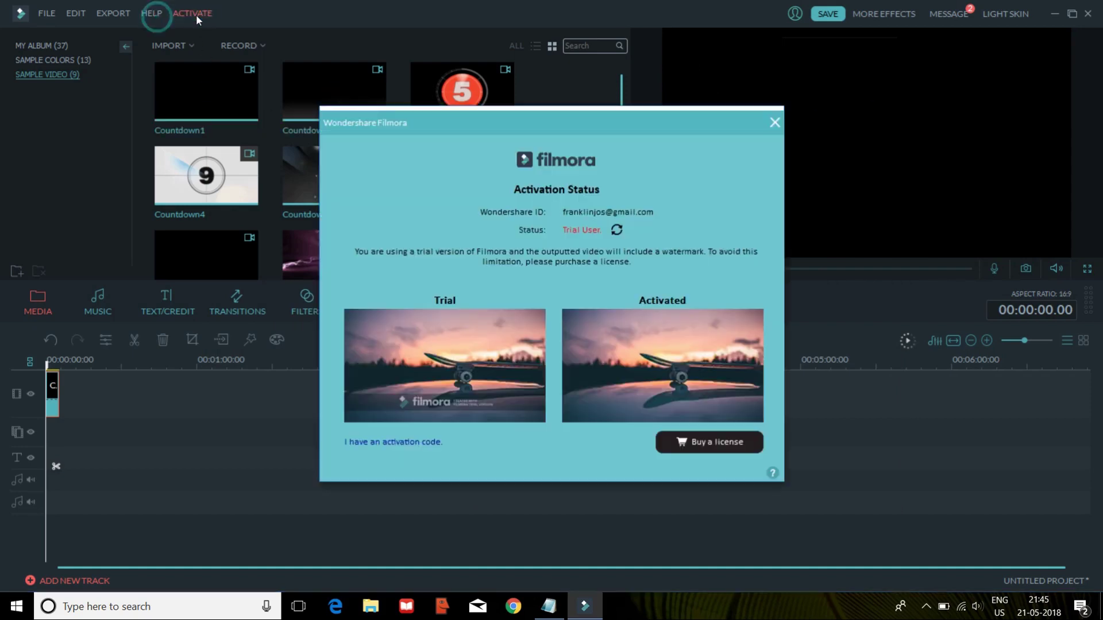
click(388, 444)
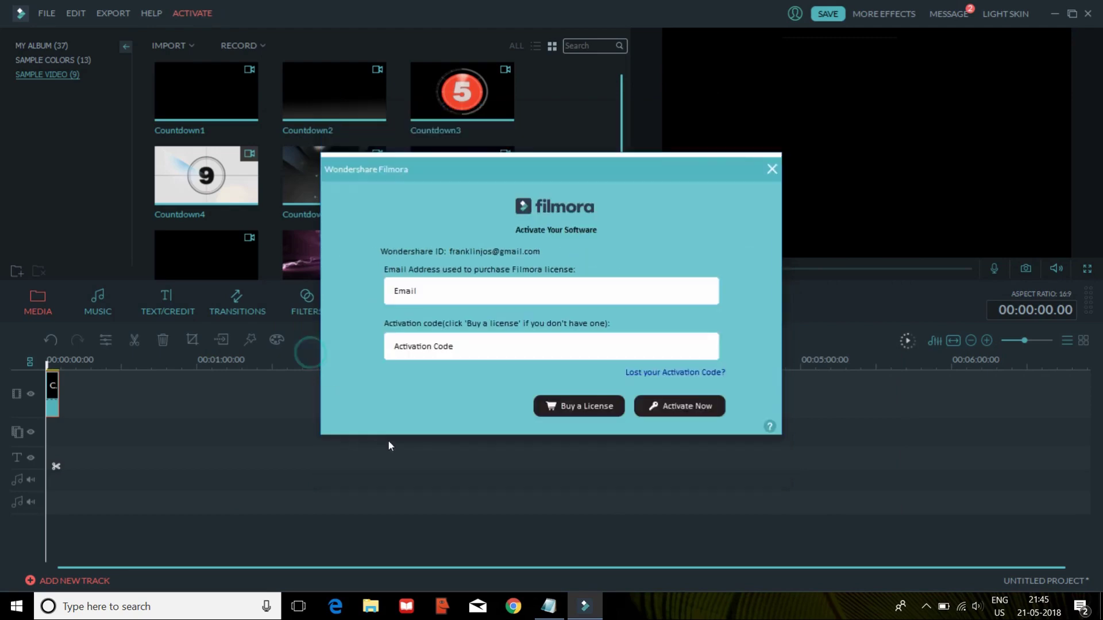
click(437, 299)
click(548, 607)
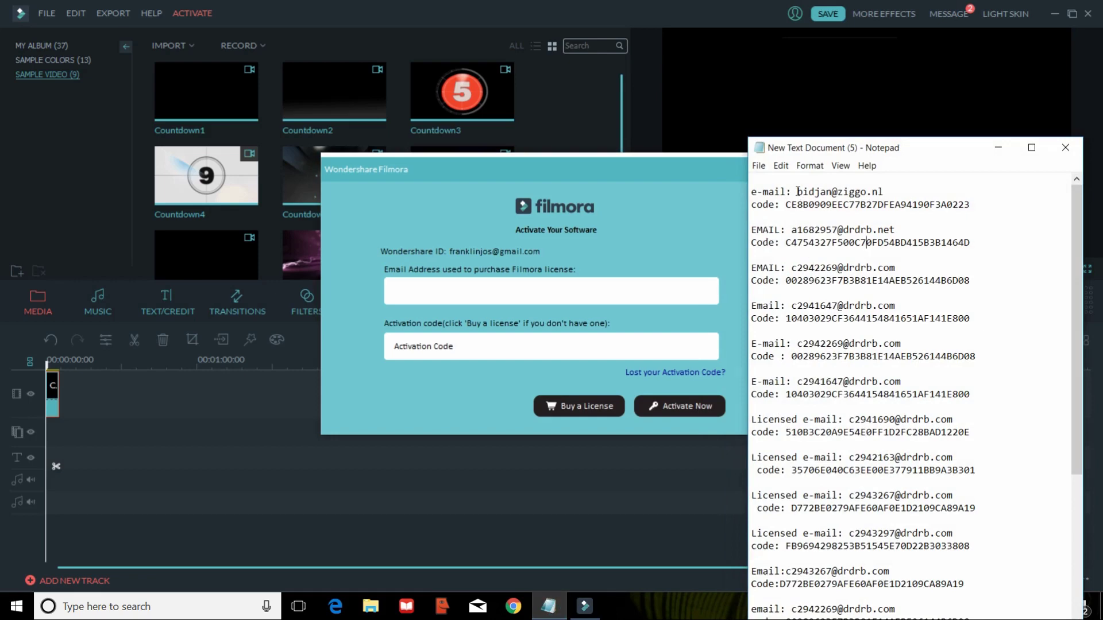
Copy the first licence e-mail from Notepad into Filmora's Email field
drag(797, 190, 892, 188)
key(ctrl+c)
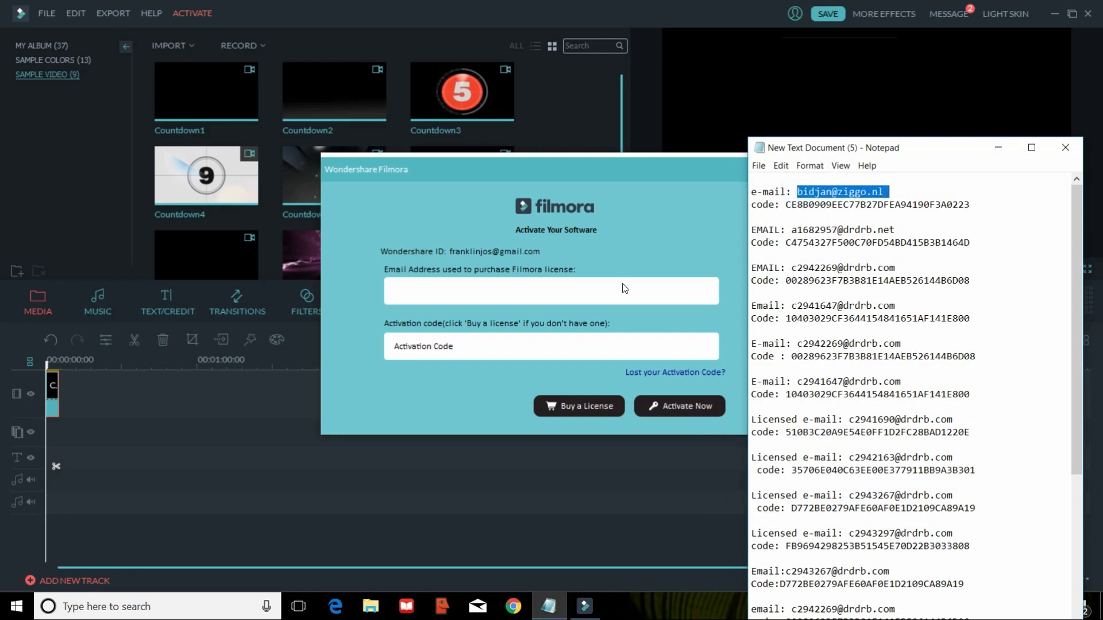
click(475, 287)
key(ctrl+v)
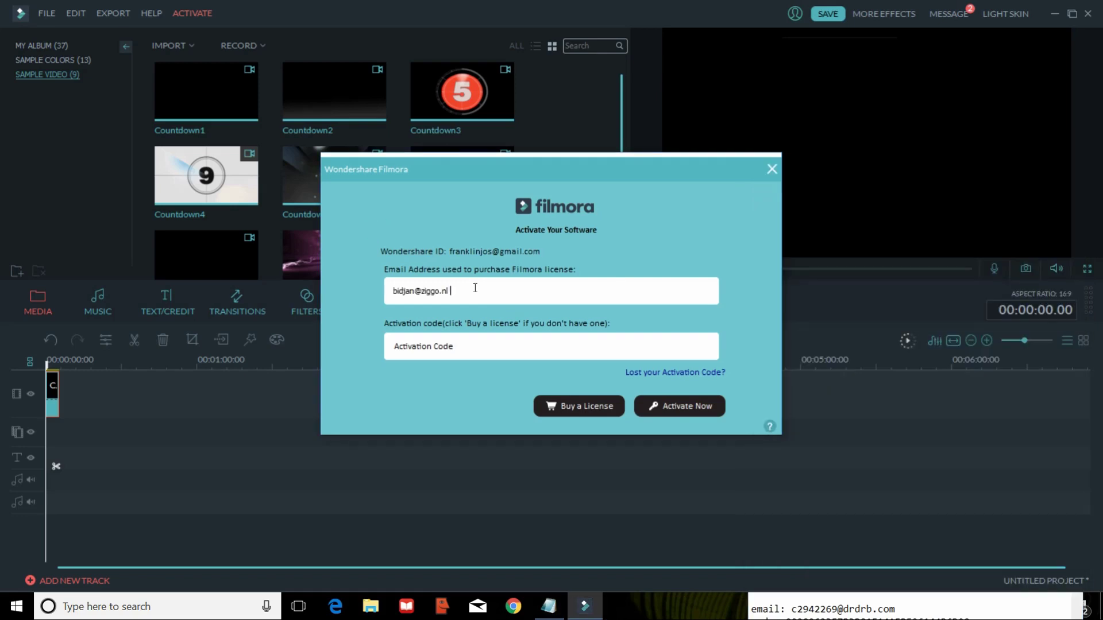
Copy the first activation code from Notepad into the Activation code field
click(457, 347)
click(548, 606)
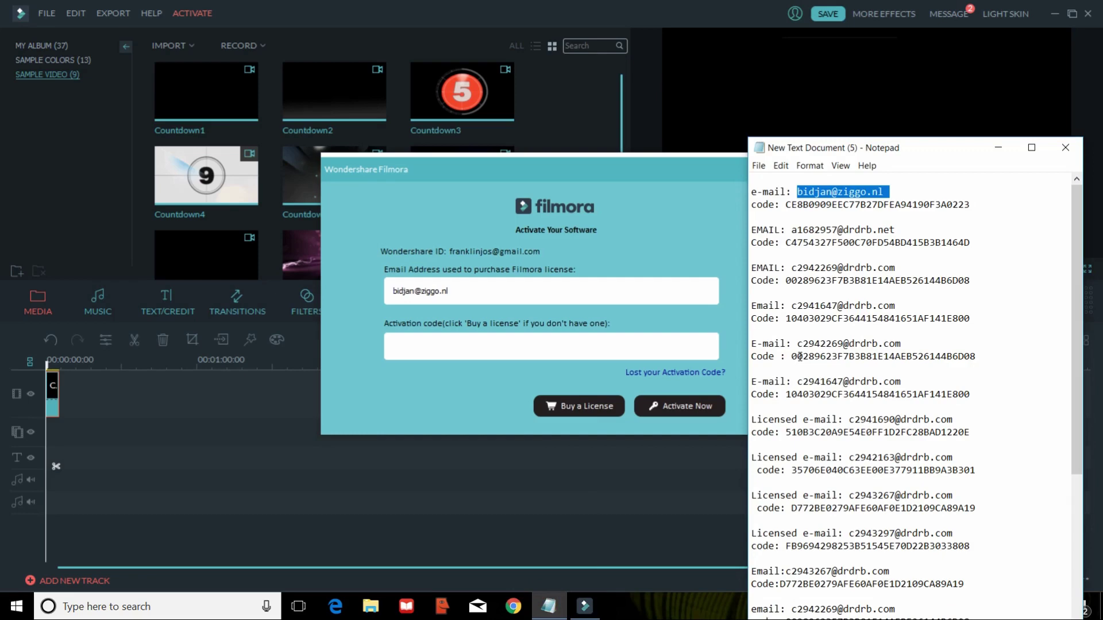
click(783, 204)
drag(783, 205, 976, 204)
key(ctrl+c)
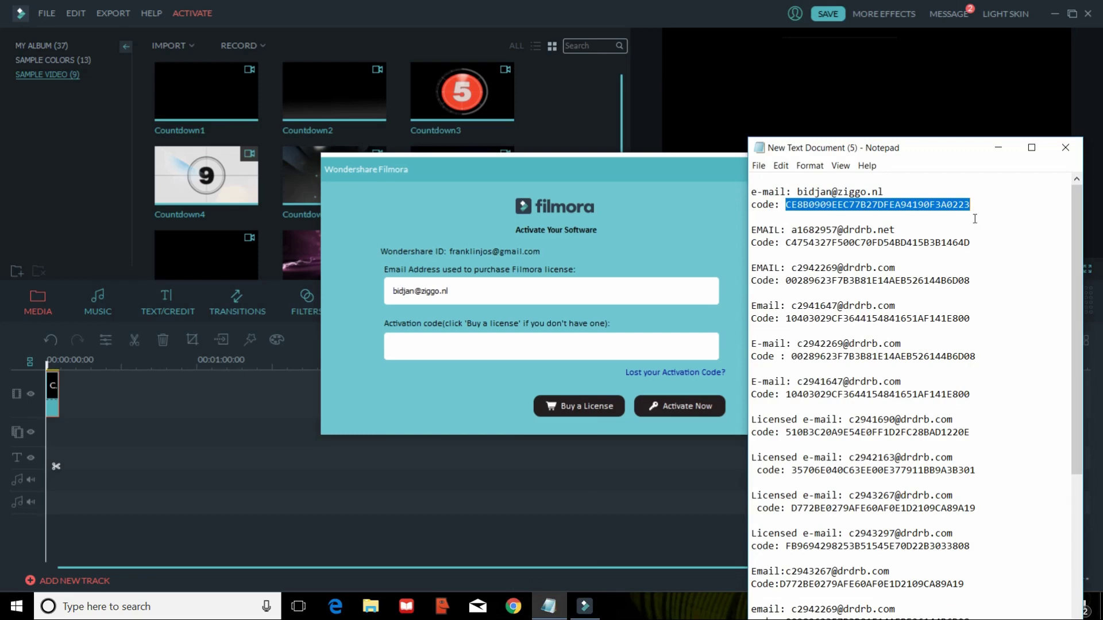
click(973, 229)
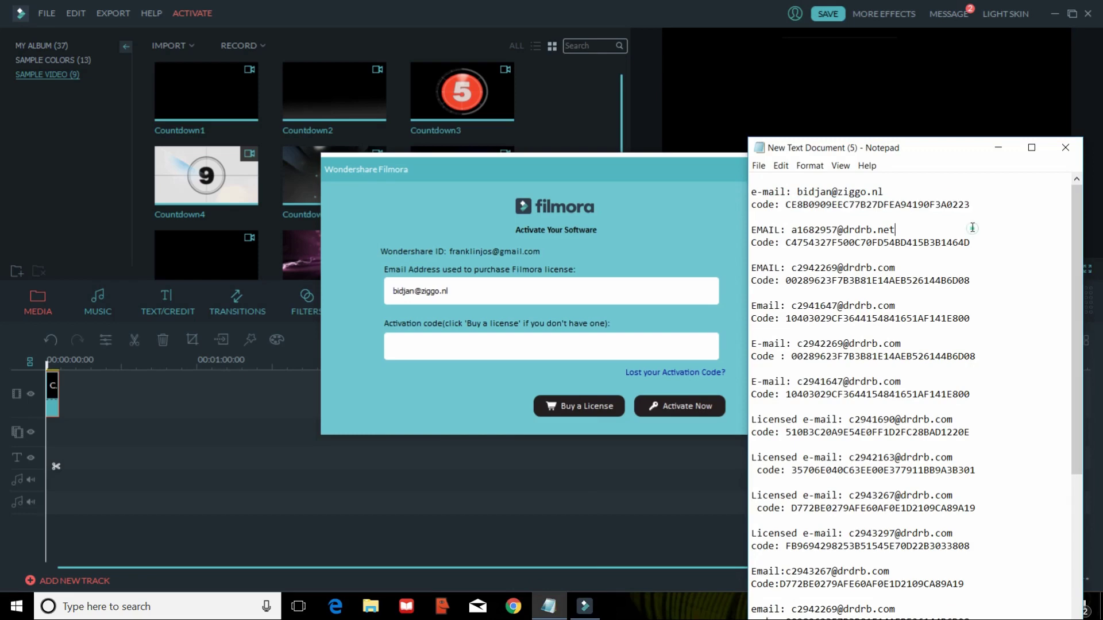
click(431, 346)
key(ctrl+v)
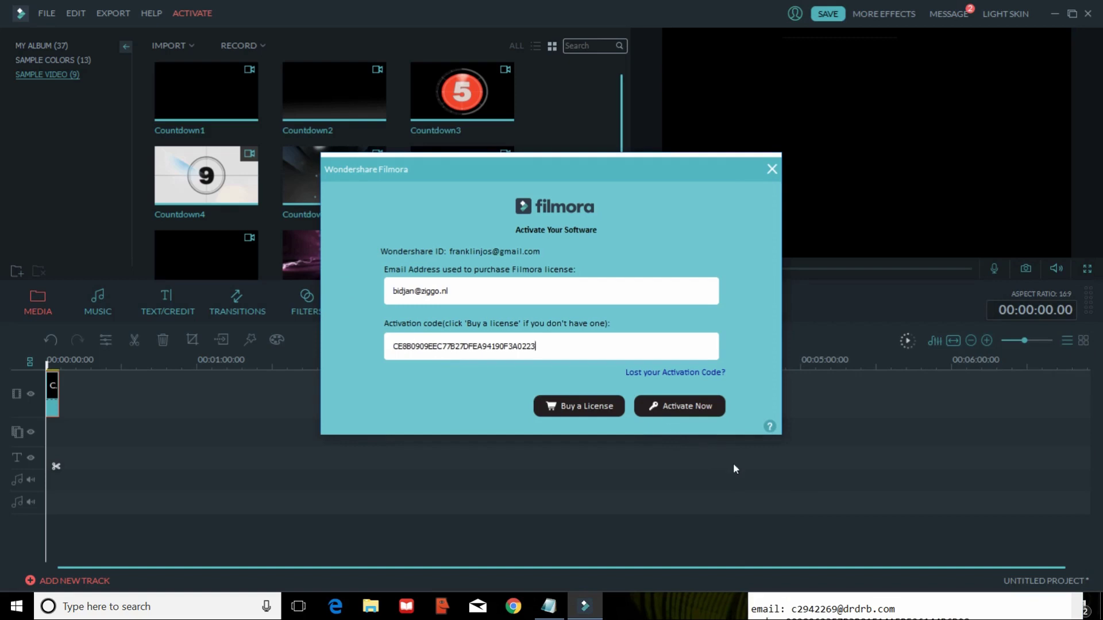
click(693, 602)
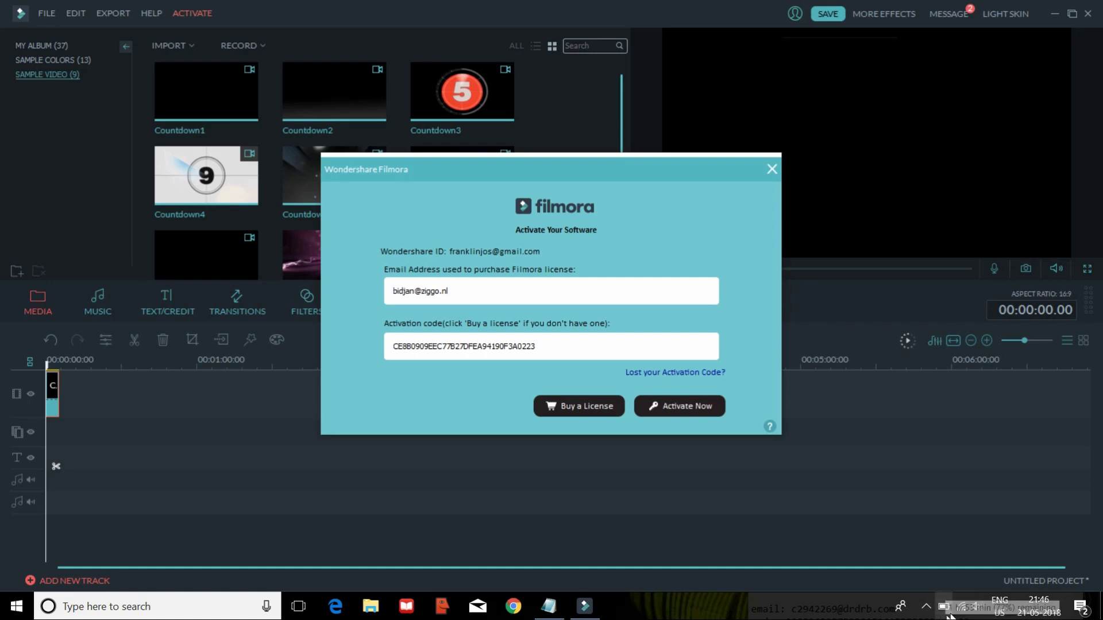
Disconnect the computer from Wi-Fi using the network flyout
click(962, 609)
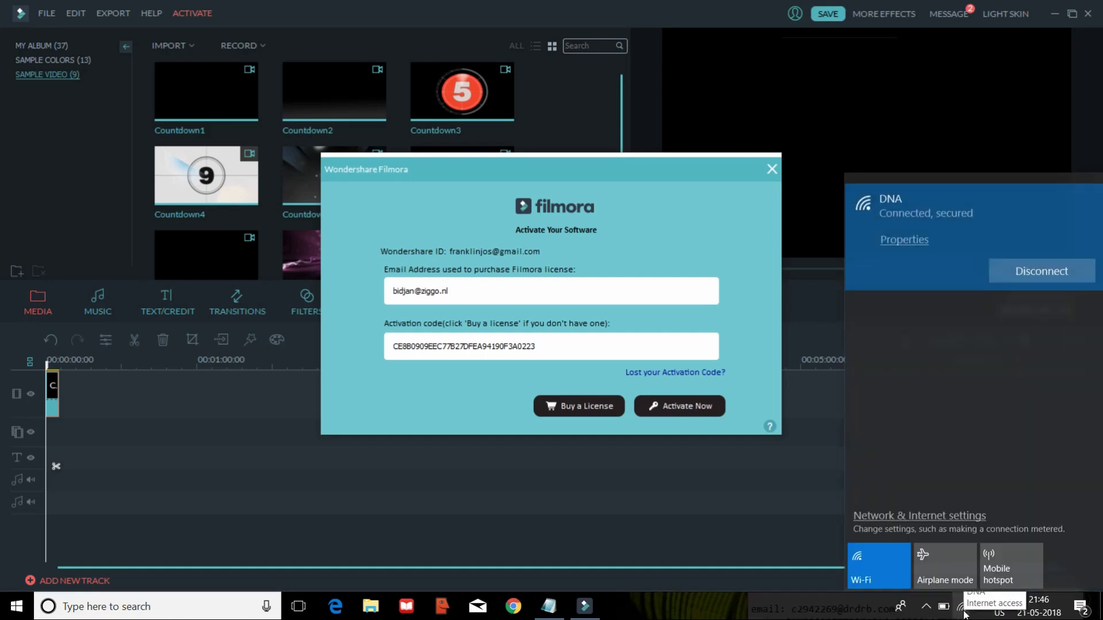
click(1016, 274)
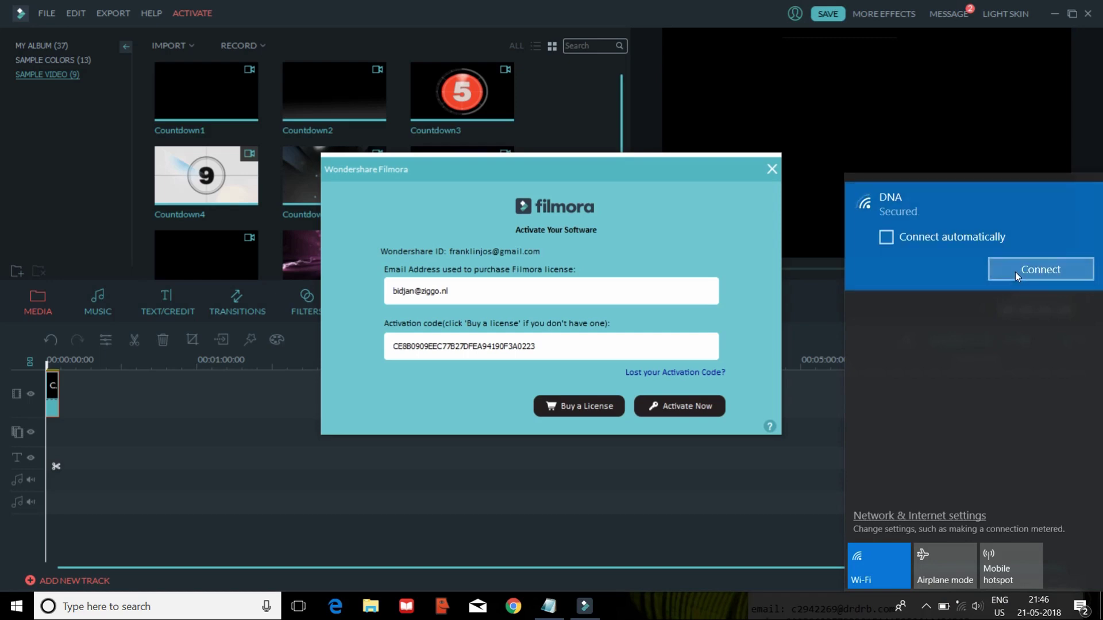
click(808, 455)
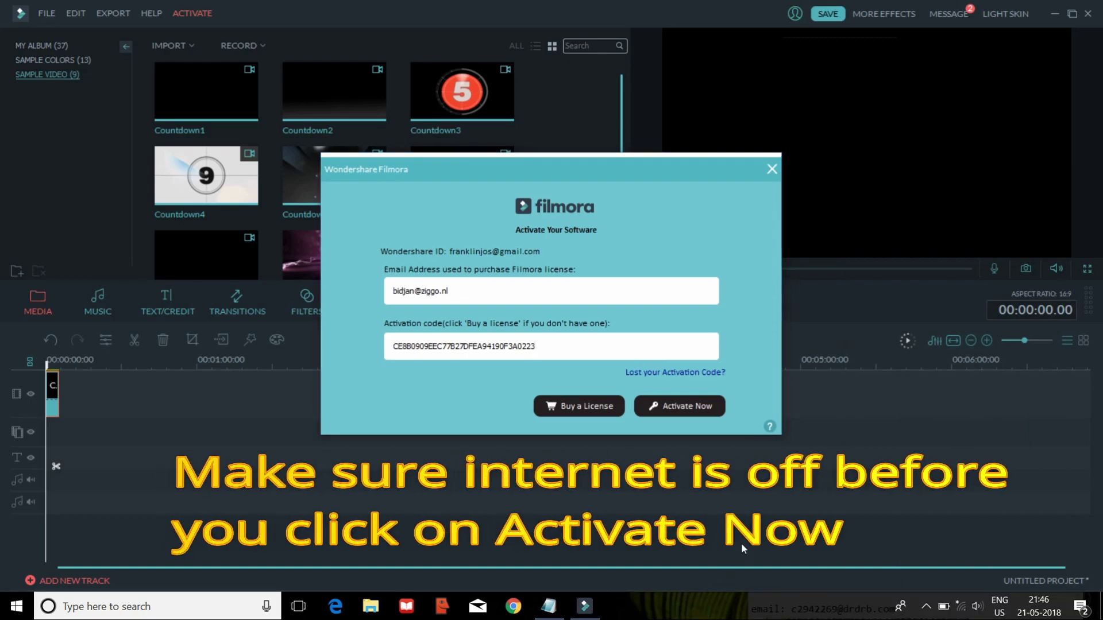
Submit the activation, then dismiss the 'Activated failed!' message and the activation form
click(686, 406)
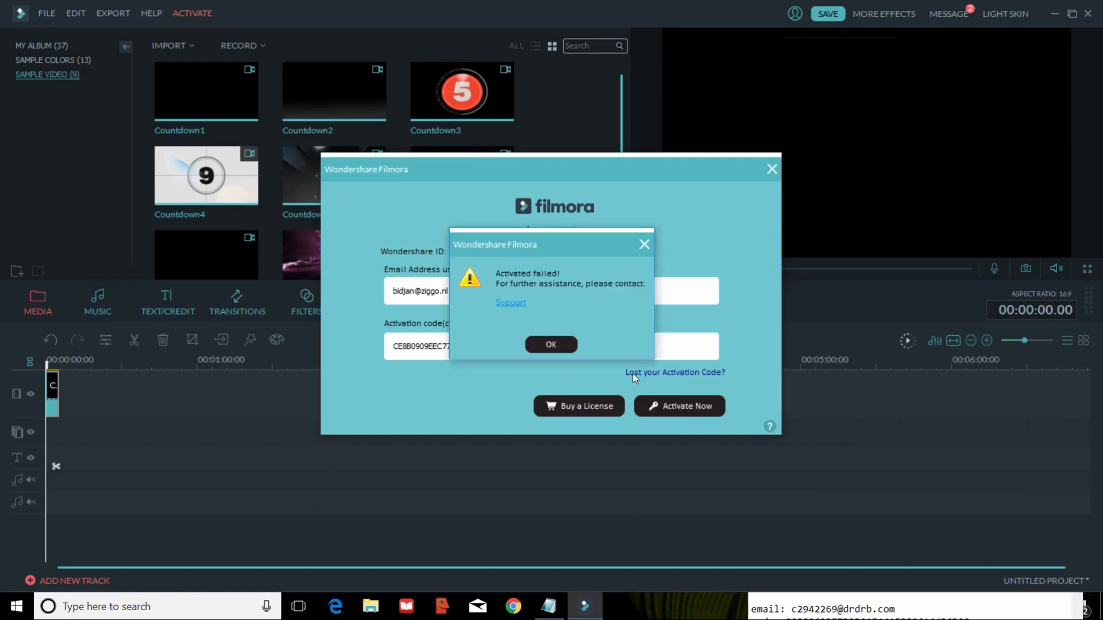
click(564, 344)
click(548, 606)
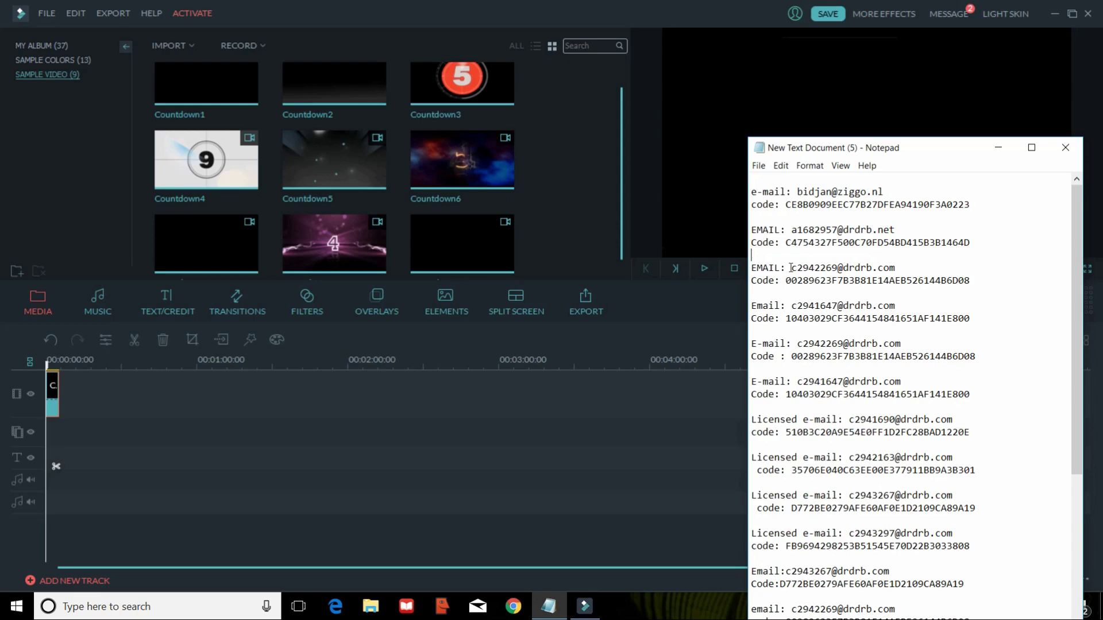
Copy the third licence e-mail from Notepad into the Licensed e-mail field of the reopened activation dialog
drag(792, 267, 894, 266)
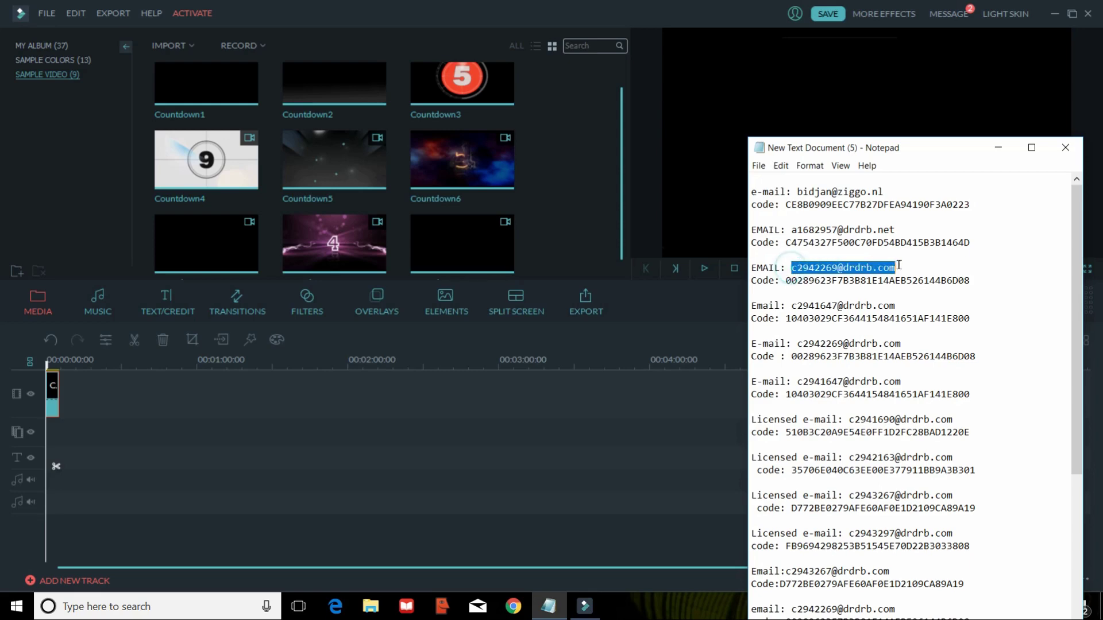
right_click(890, 266)
click(917, 305)
click(193, 17)
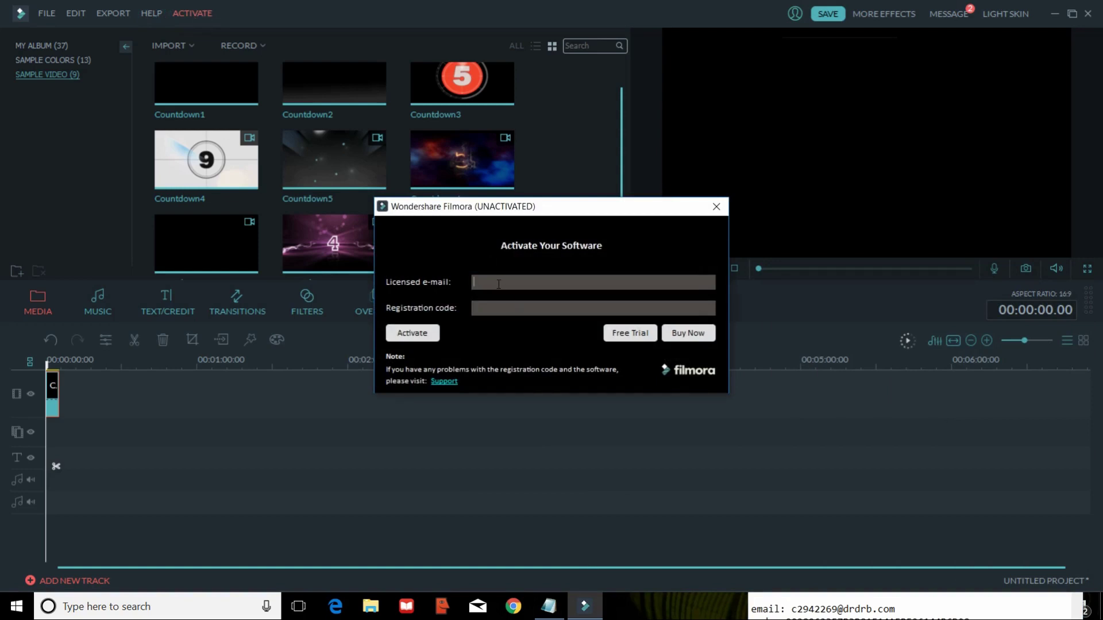
click(693, 618)
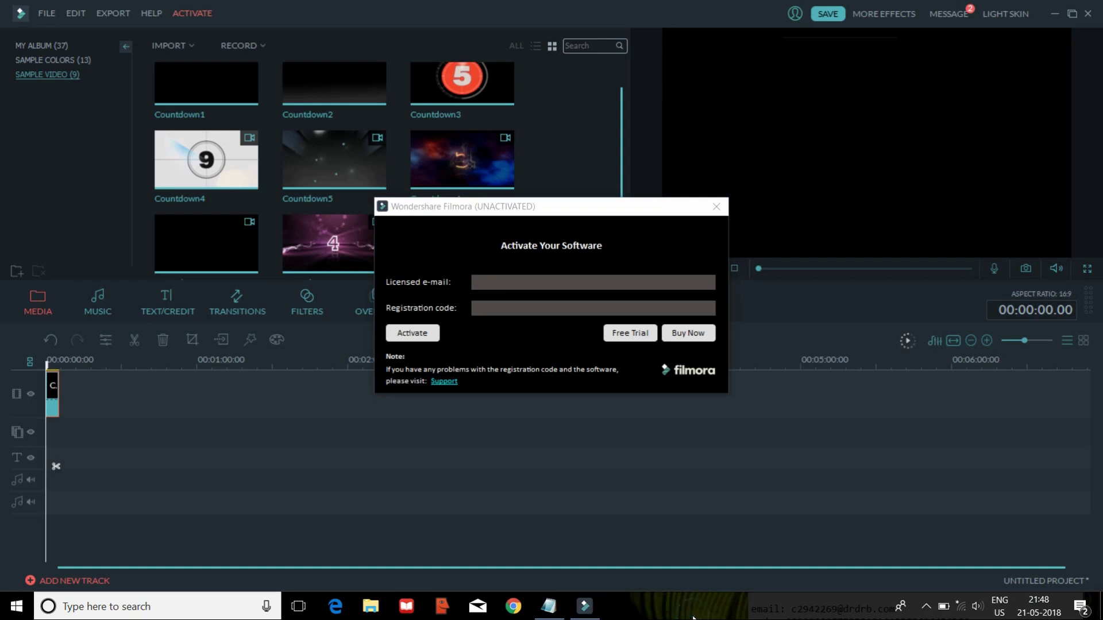
click(492, 285)
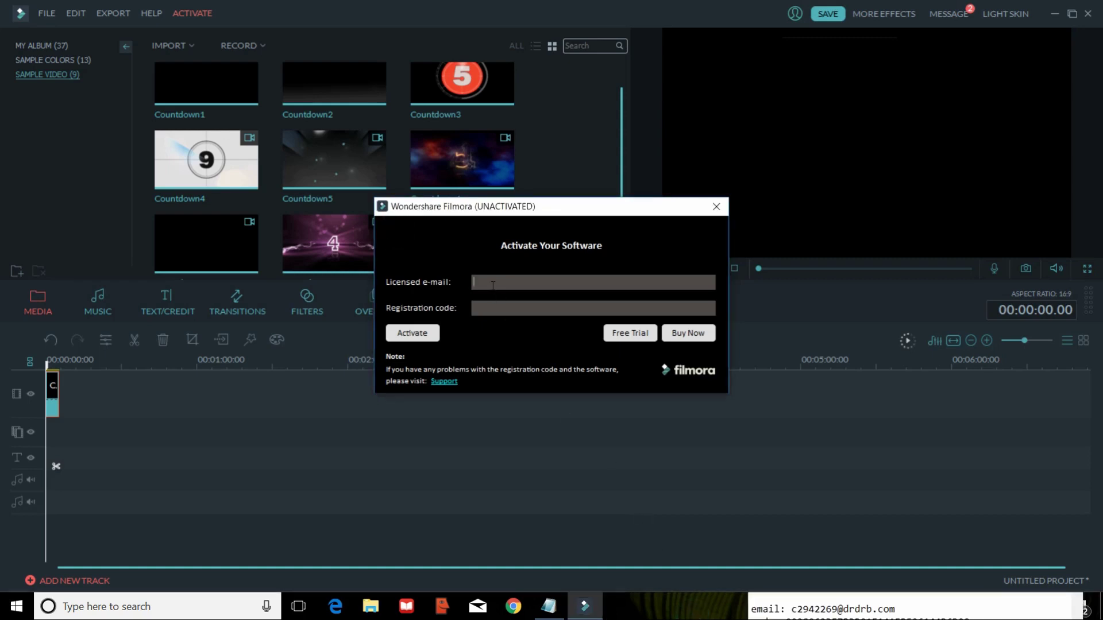
key(ctrl+v)
Paste its matching registration code into the Registration code field and submit the activation
click(549, 606)
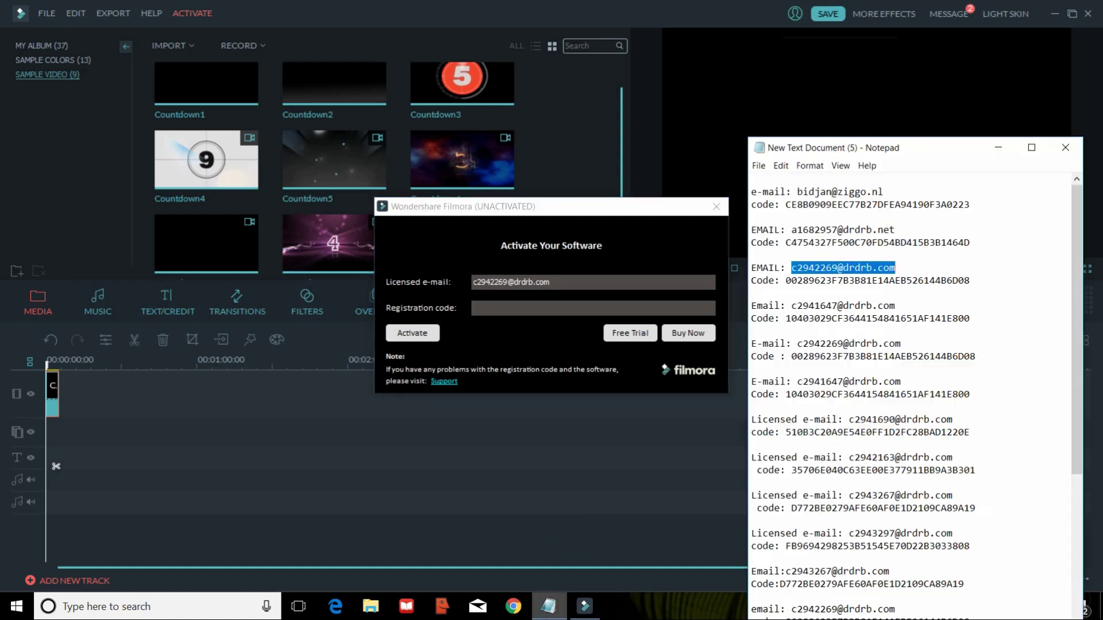
click(784, 281)
drag(785, 281, 972, 281)
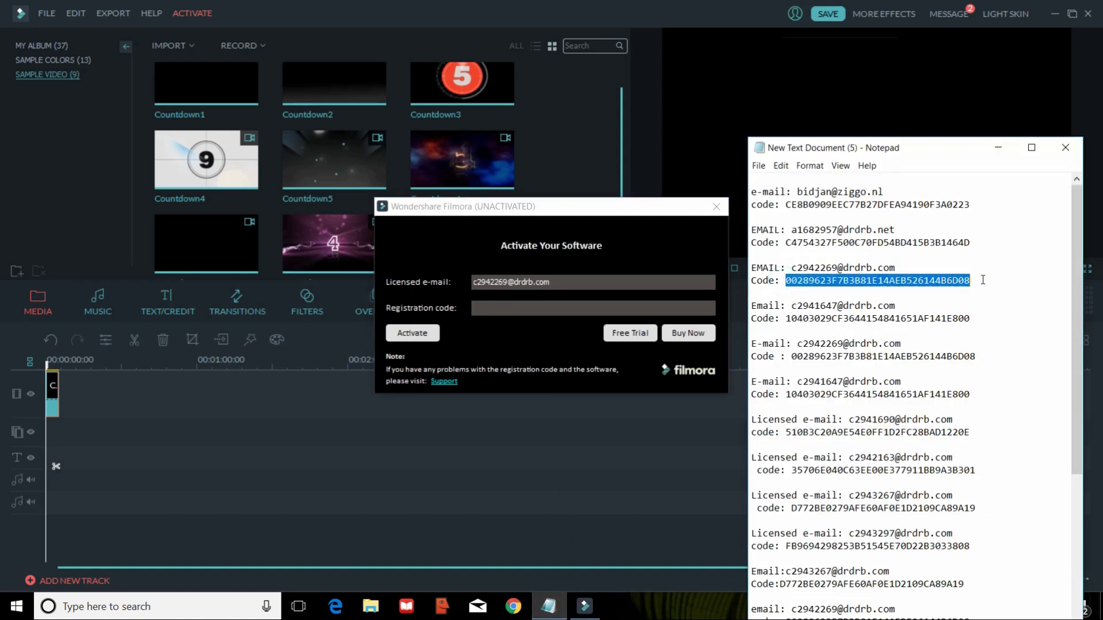
click(914, 306)
click(539, 308)
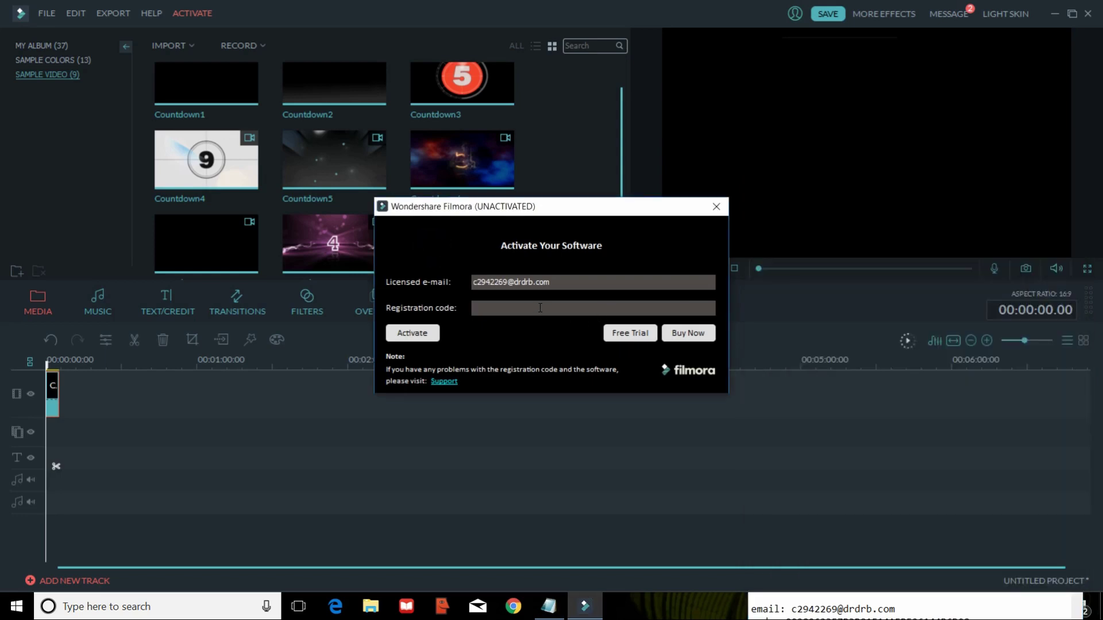
key(ctrl+v)
click(423, 334)
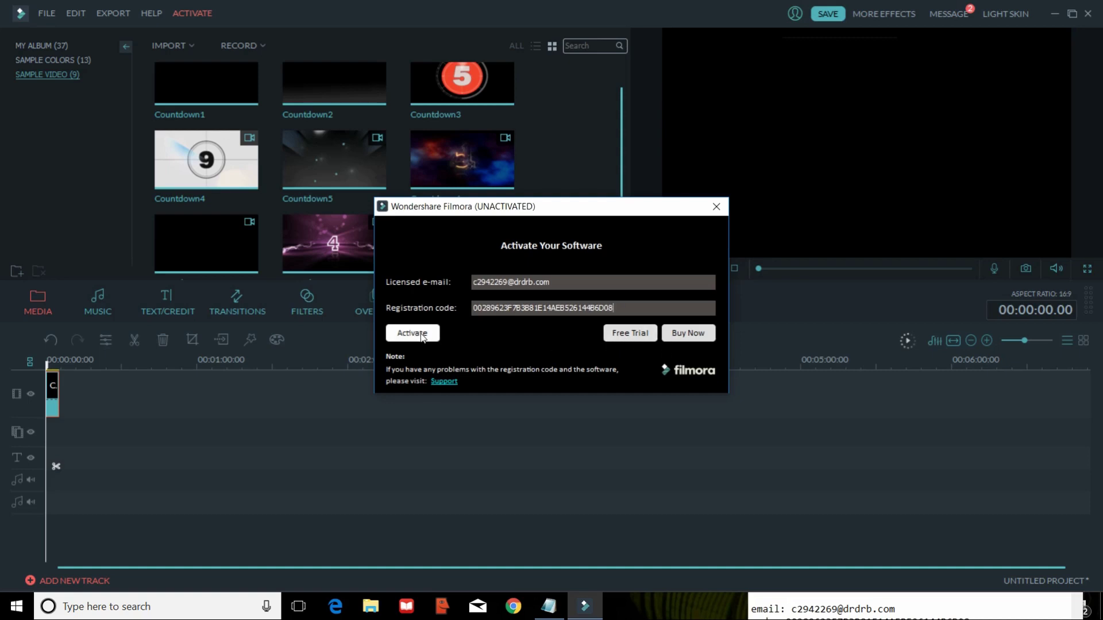
Resubmit the activation, confirm the 'has been activated' message, and close Edge's 'You're not connected' page
click(422, 334)
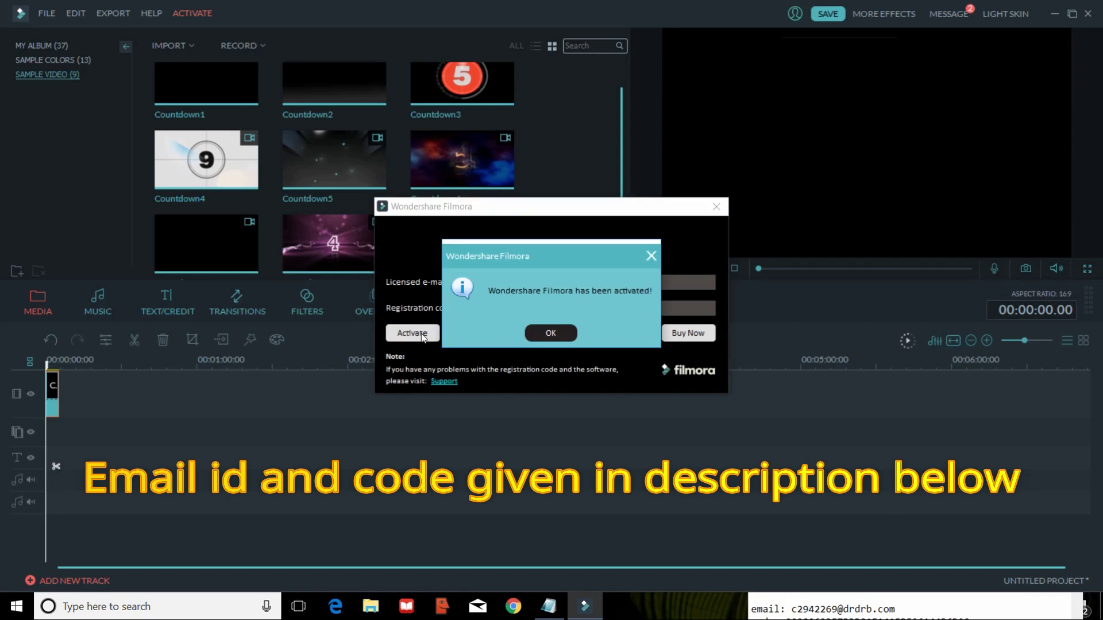
click(542, 334)
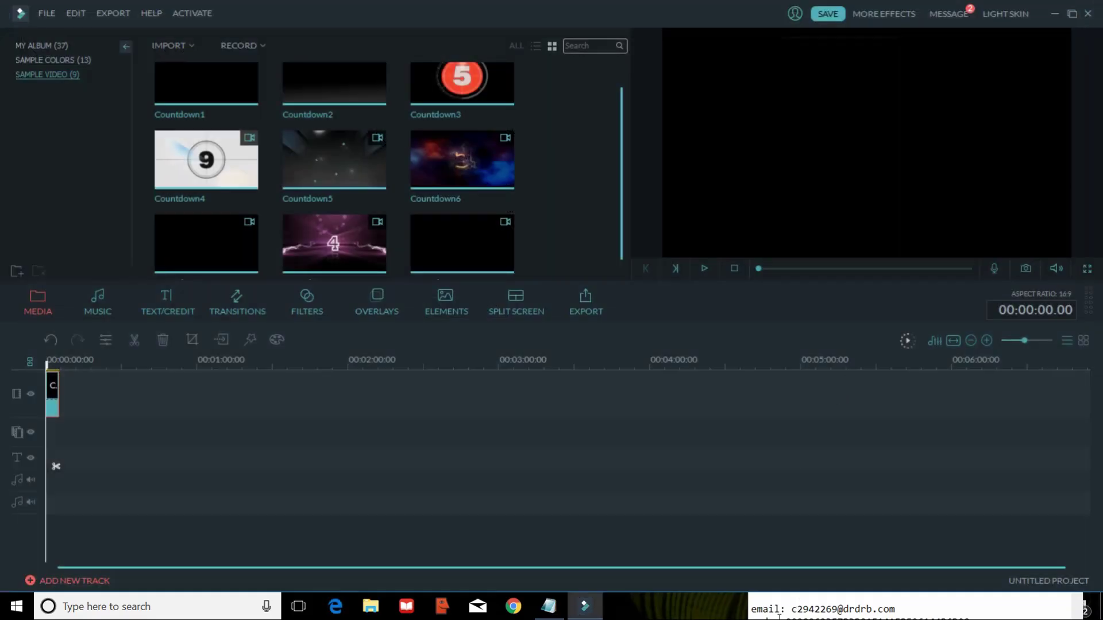
click(702, 614)
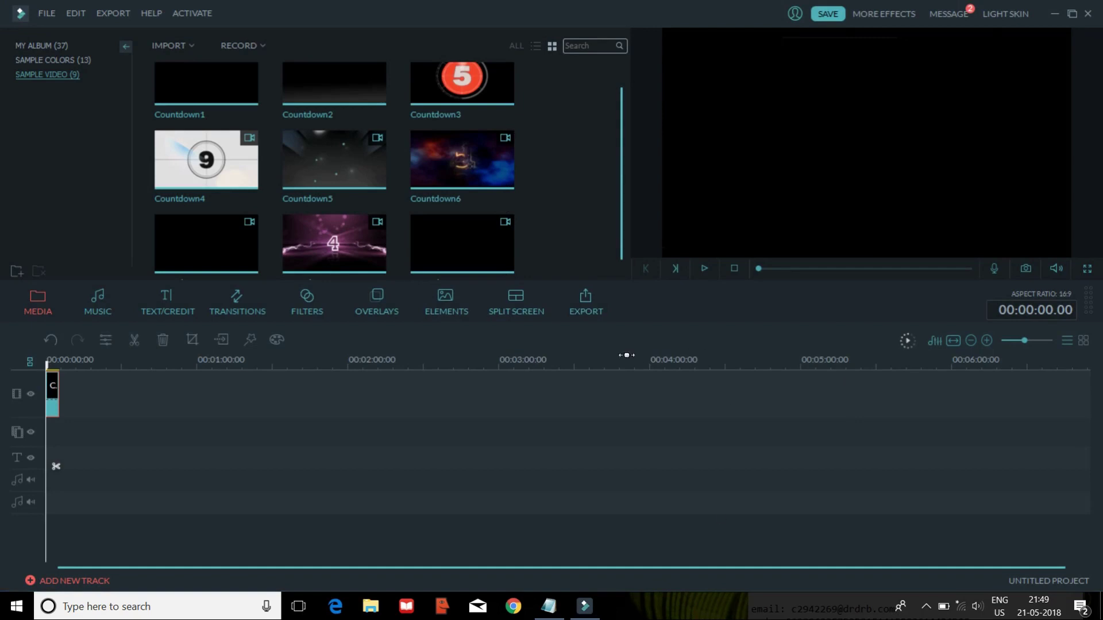
Export the countdown project as the MP4 file My Video at 1920 × 1080, past the offline warning
click(593, 312)
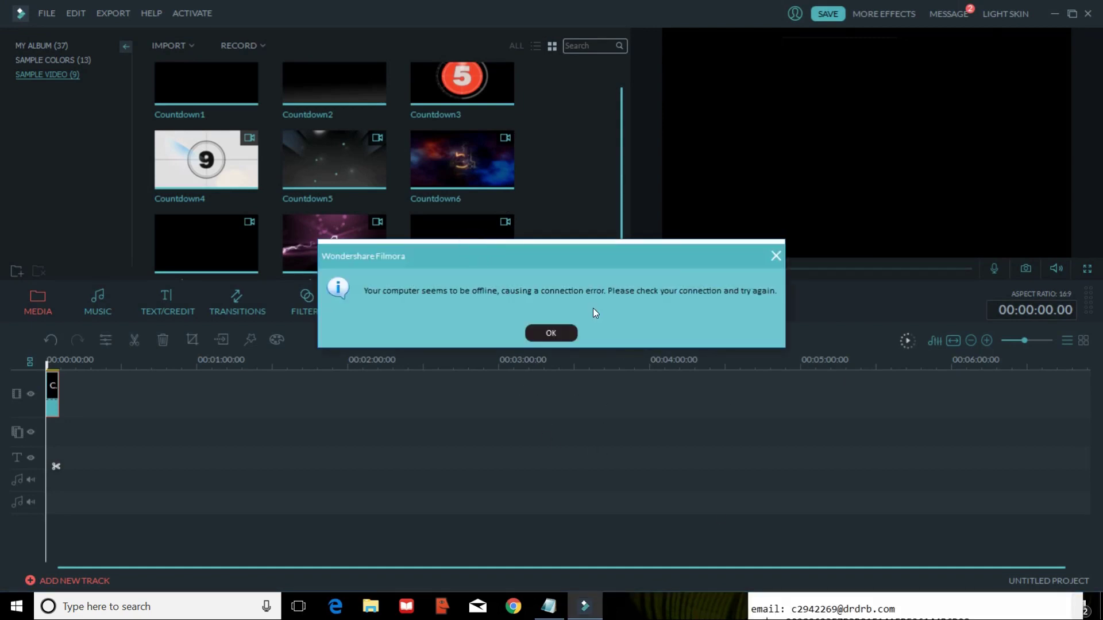
click(569, 336)
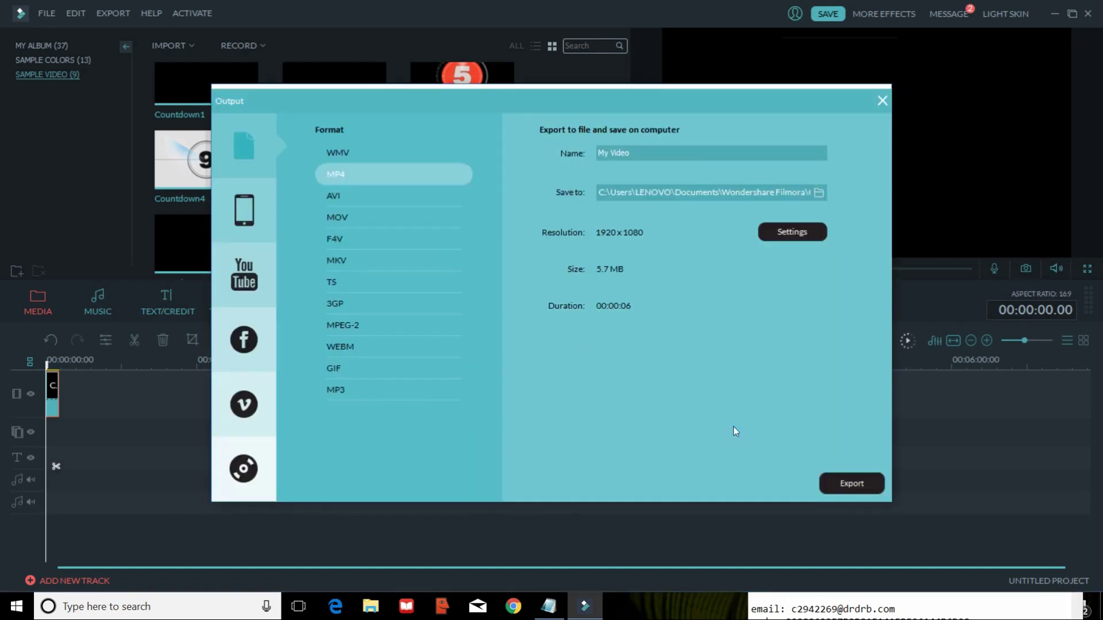
click(841, 485)
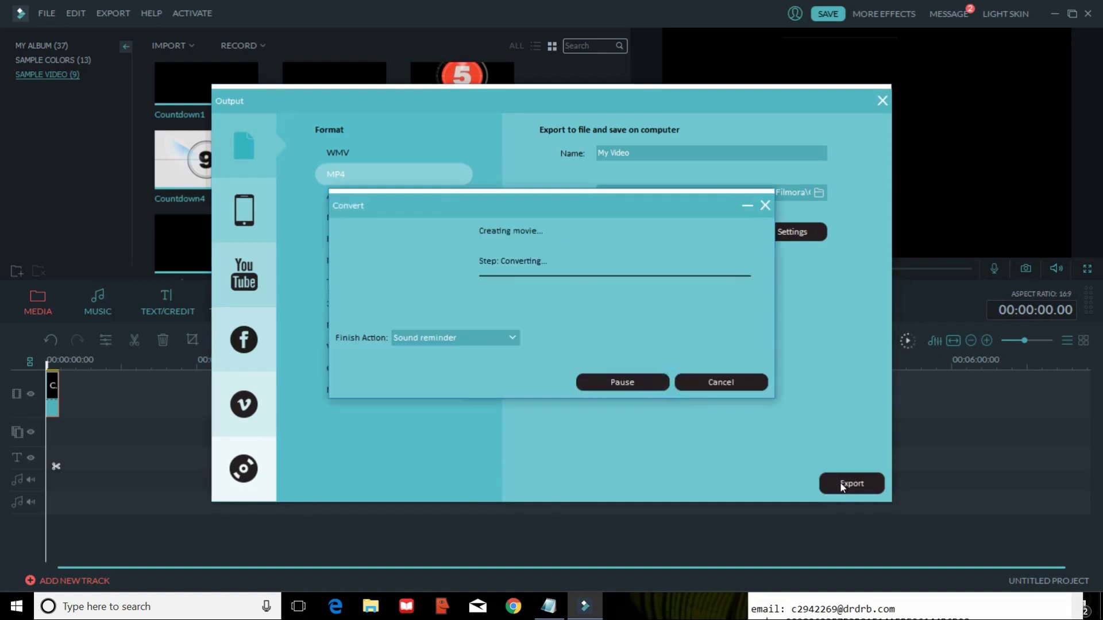